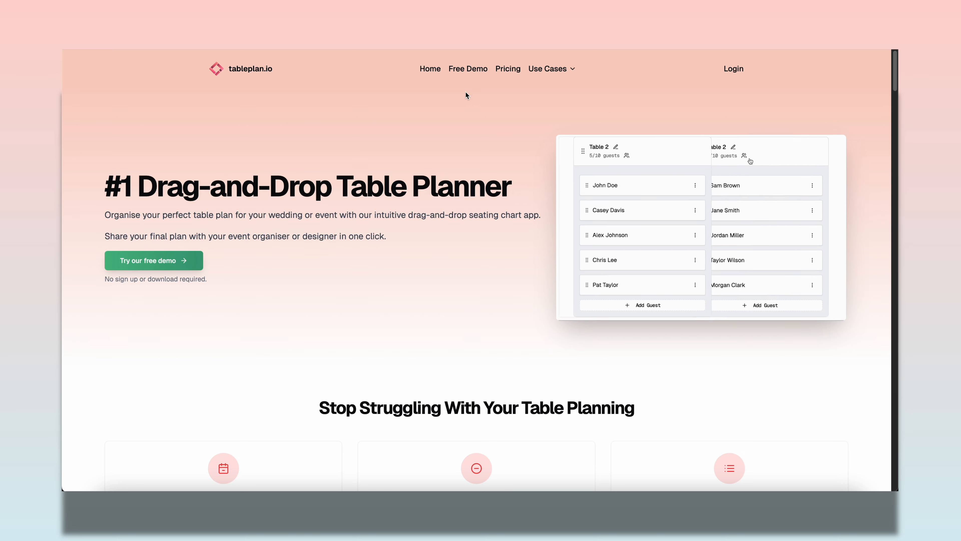
Open the Free Demo page and start the table planner demo
left_click_drag(337, 185, 515, 186)
left_click(491, 146)
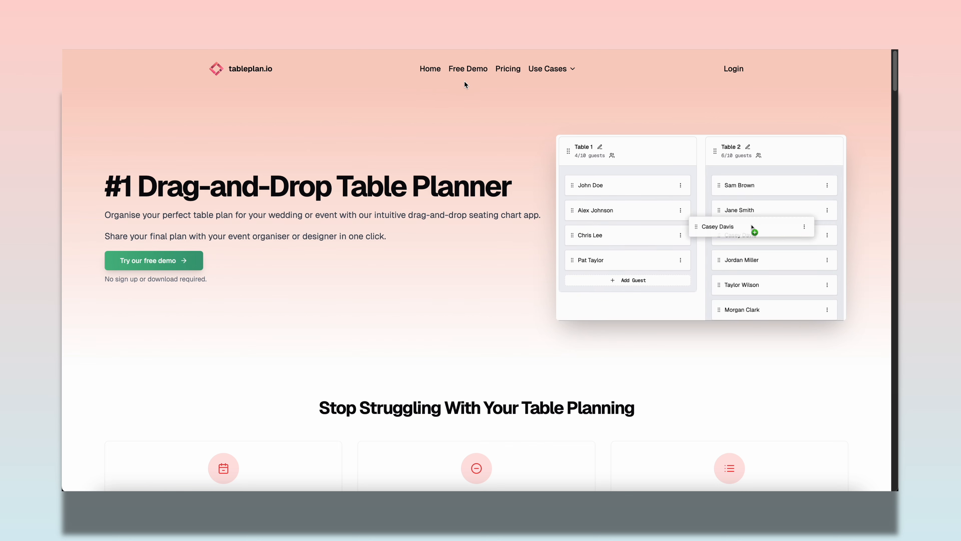
left_click(466, 70)
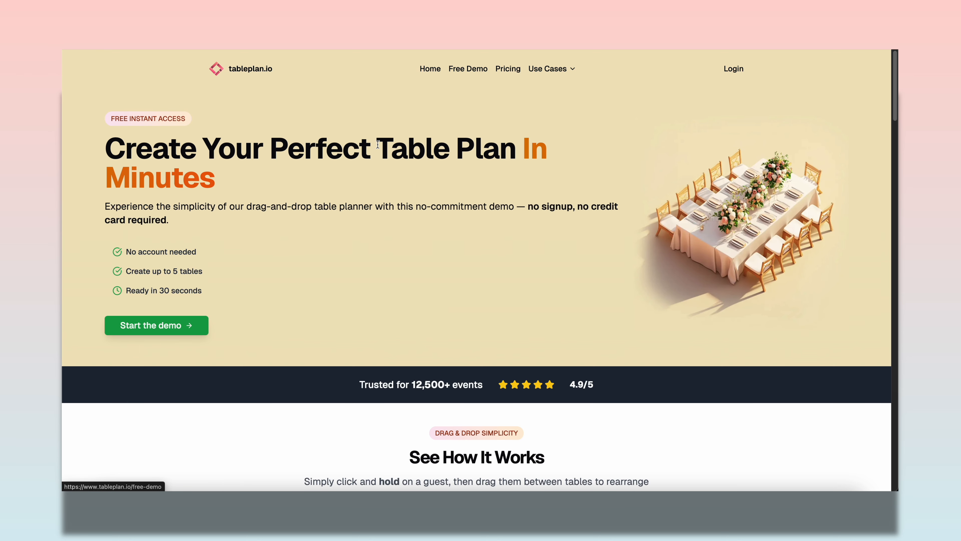
left_click_drag(282, 303, 105, 155)
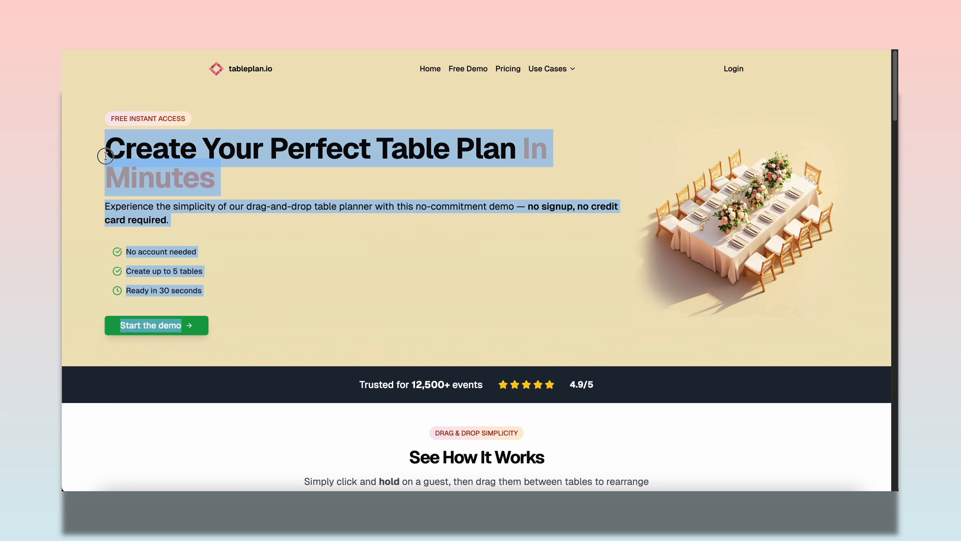
left_click(285, 349)
left_click(168, 328)
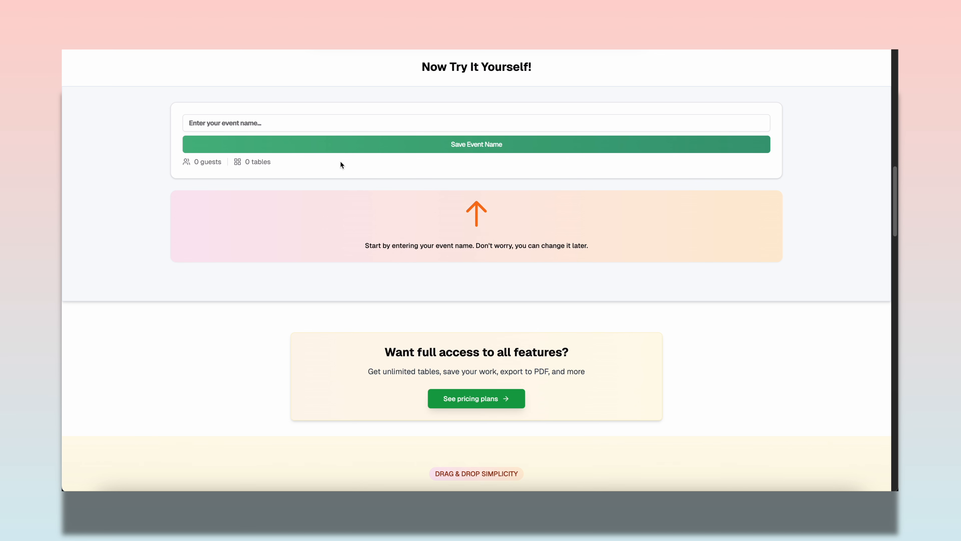
Name the new event Wedding and save the name
left_click(323, 127)
type("Wedding")
key("Return")
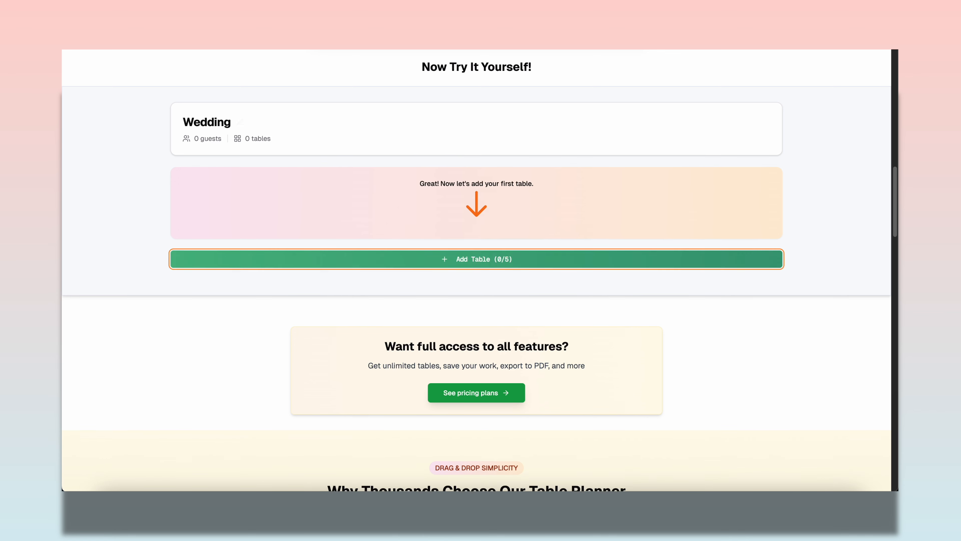
Rename the event as Wedding 2, and change the name back to Wedding
left_click(244, 122)
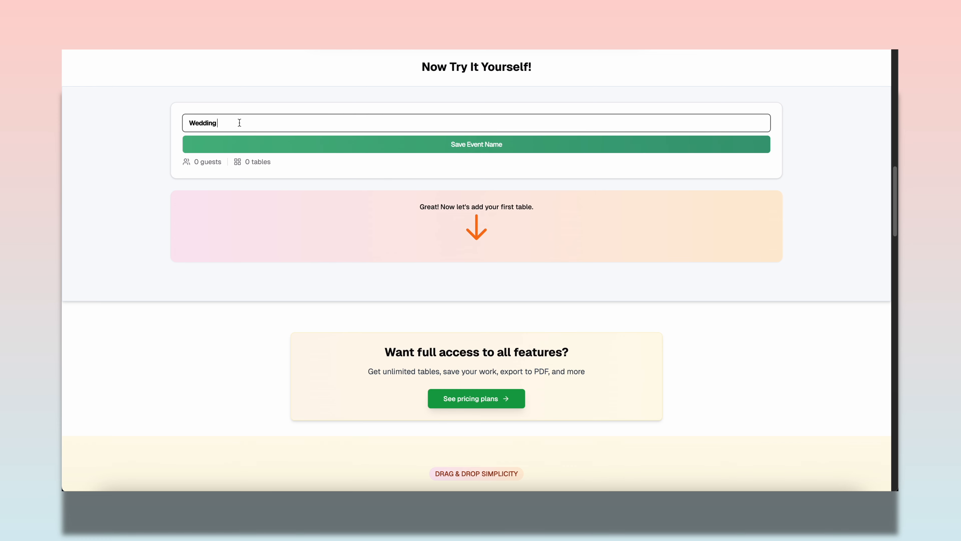
type("2")
key("Return")
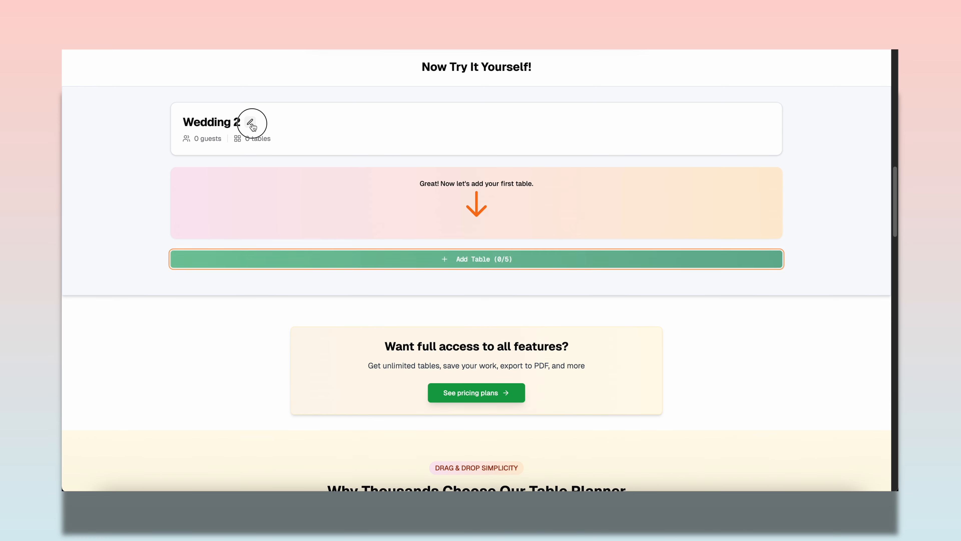
left_click(250, 122)
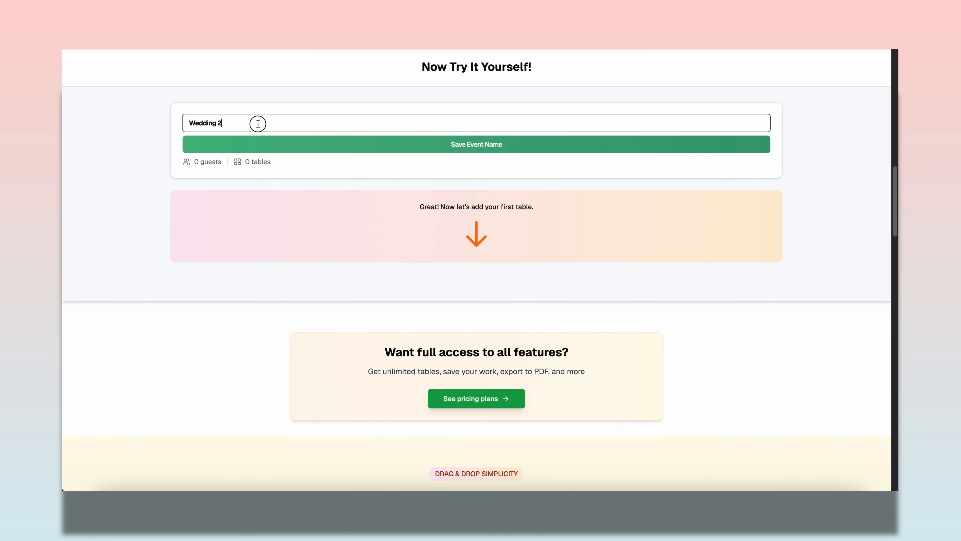
left_click(327, 147)
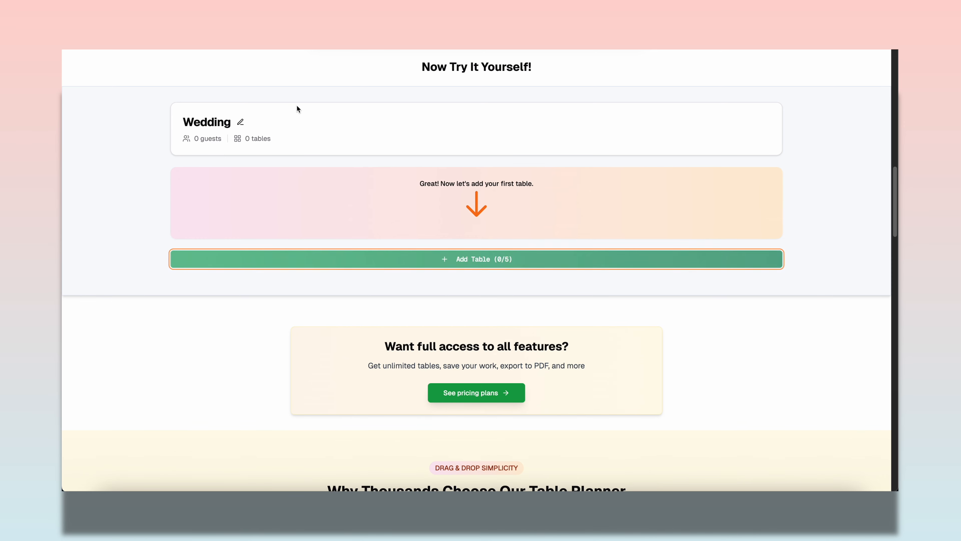
Add the first table to the event and name it Brazil
left_click(487, 267)
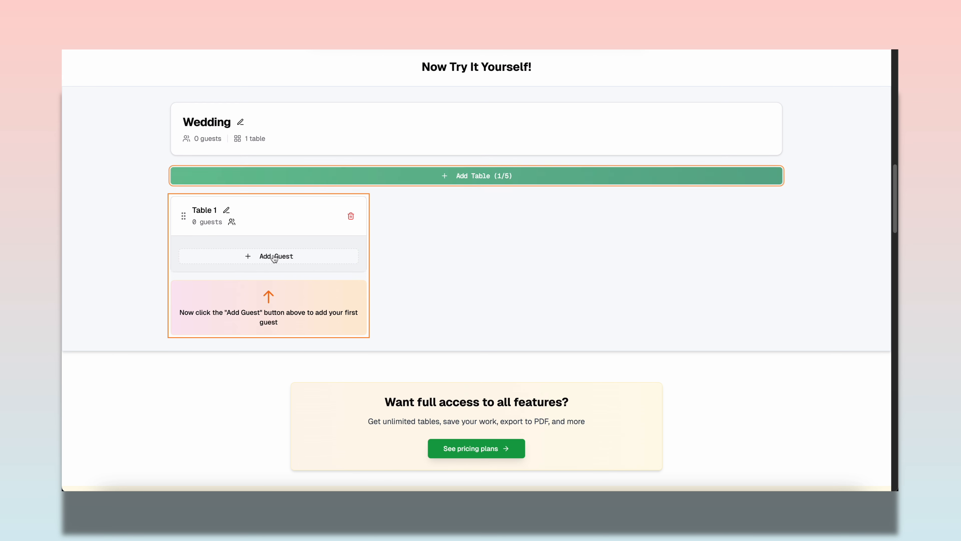
left_click(227, 214)
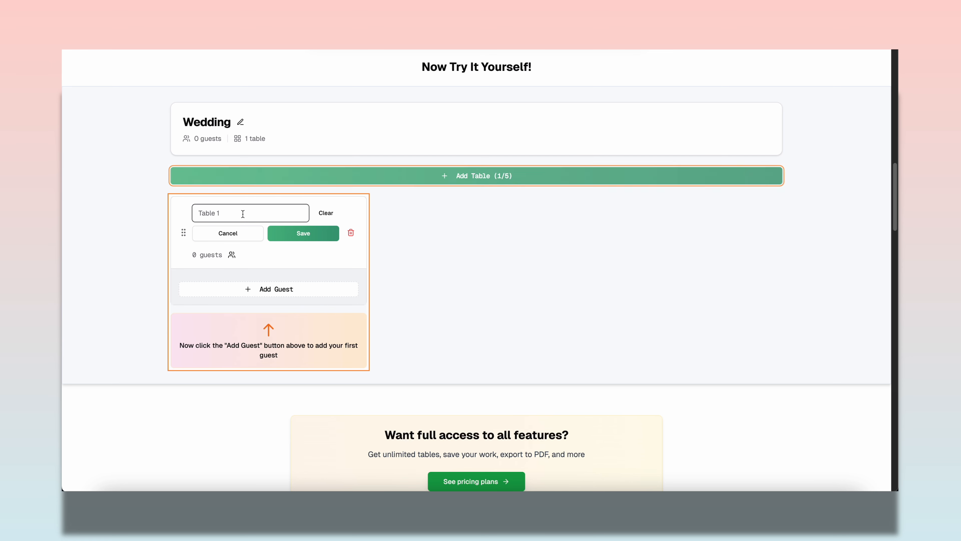
type("Brazil")
key("Return")
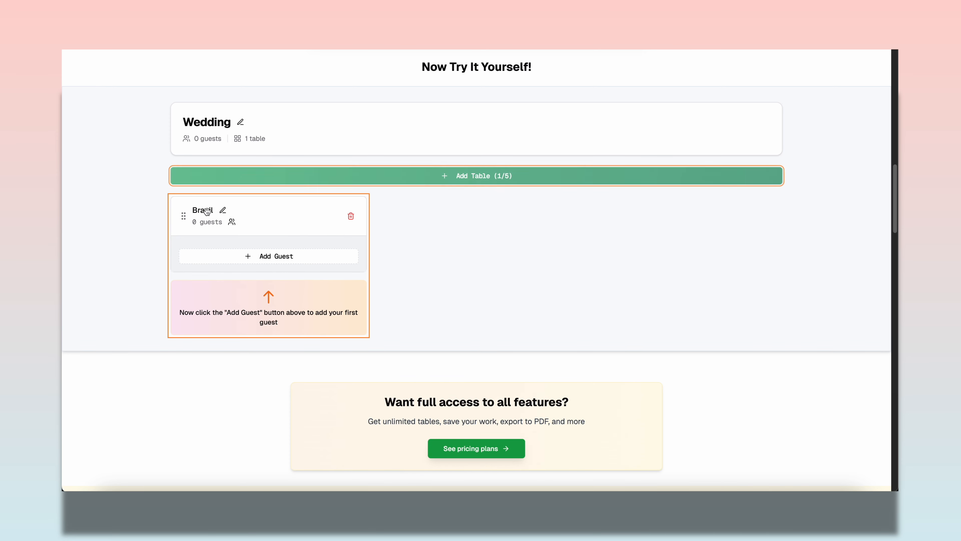
Clear the table's custom name and save it with its default name
left_click(221, 212)
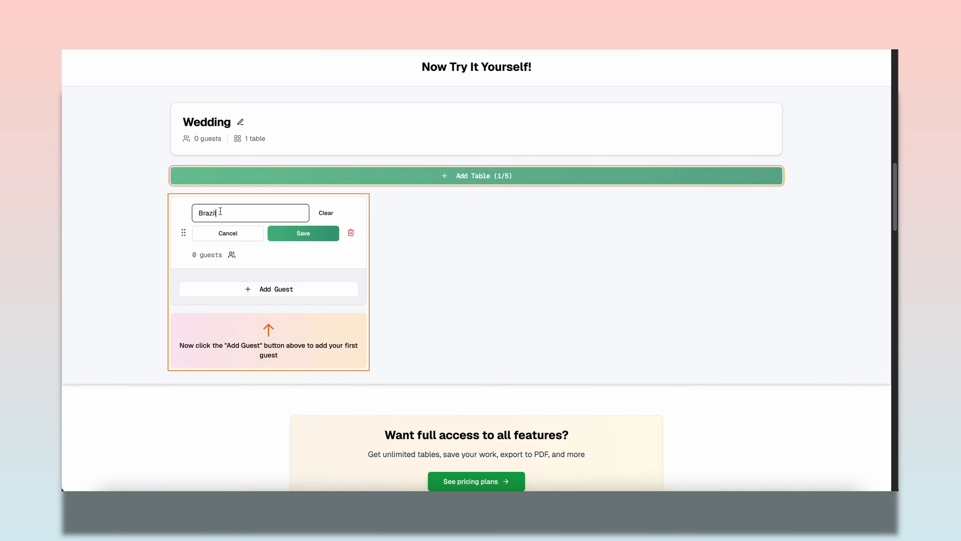
left_click(325, 213)
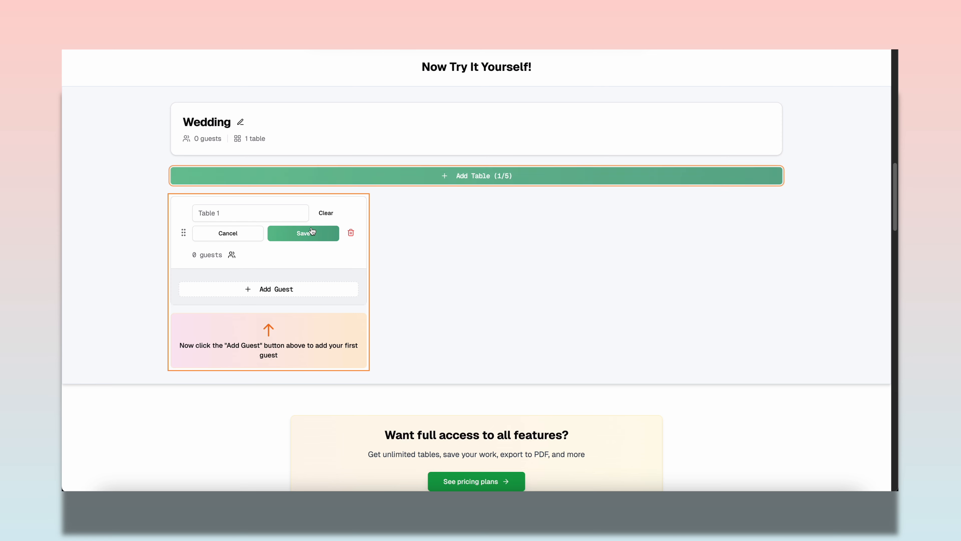
left_click(304, 232)
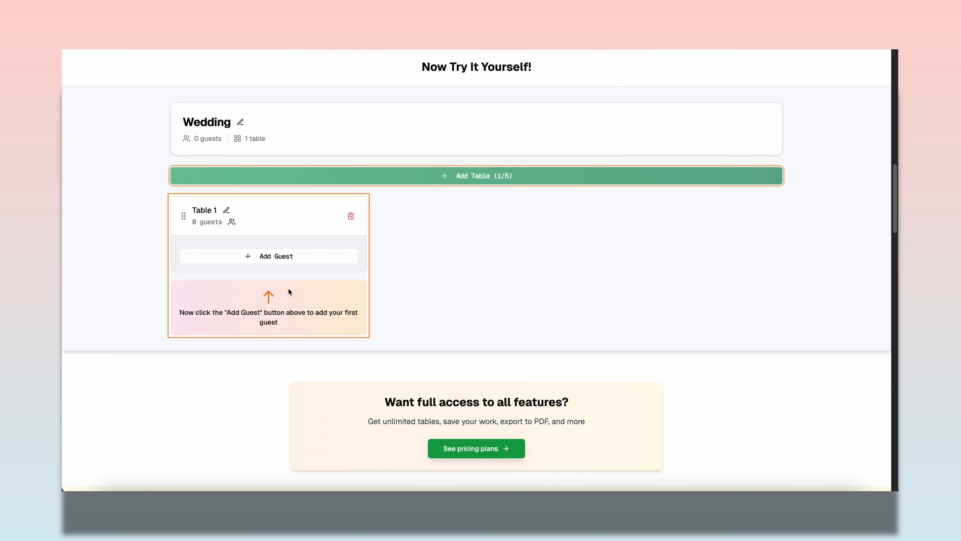
Add a first guest by name to Table 1, and add a second table to the event
left_click(272, 262)
type("George")
key("Return")
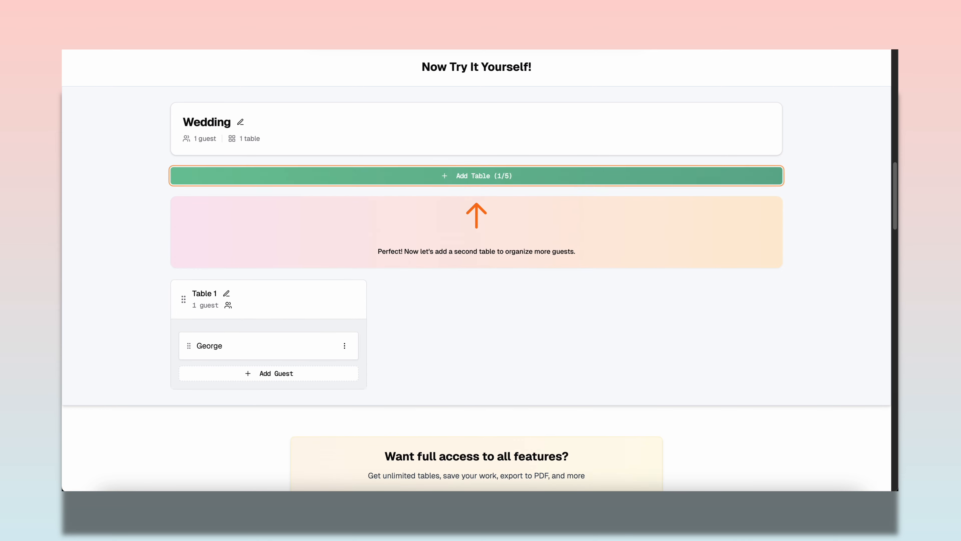
left_click(454, 178)
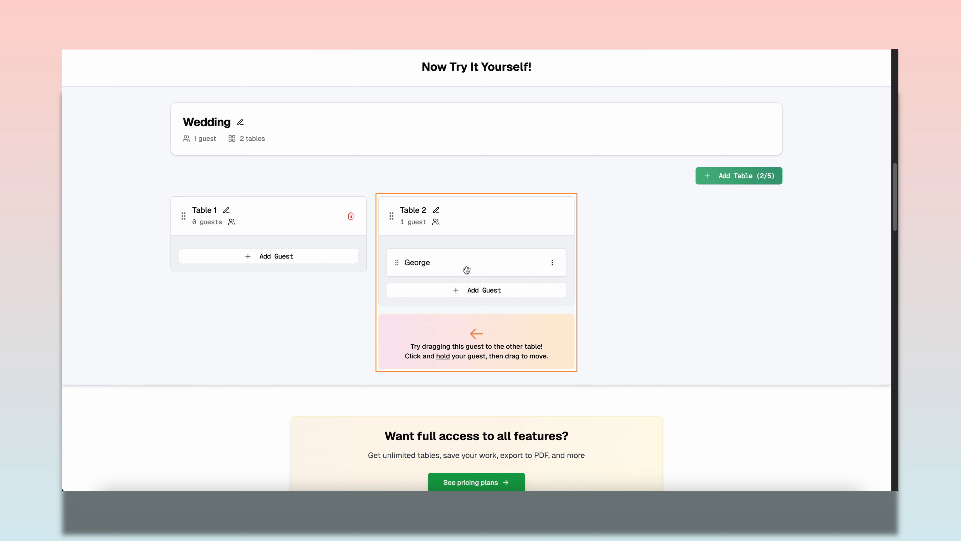
Move the guest to Table 1, swap the order of the two tables twice, and return the guest to Table 2
left_click_drag(475, 268, 306, 254)
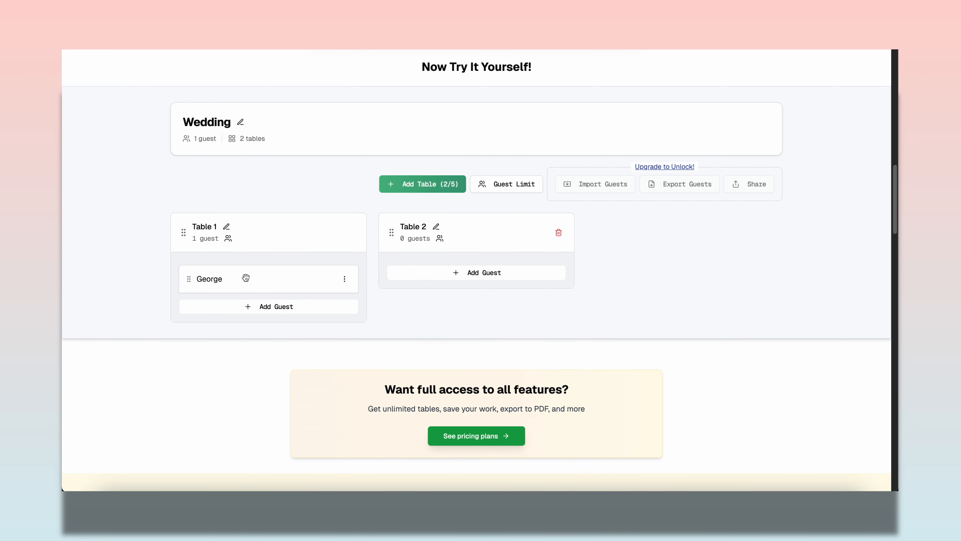
left_click_drag(490, 232, 307, 238)
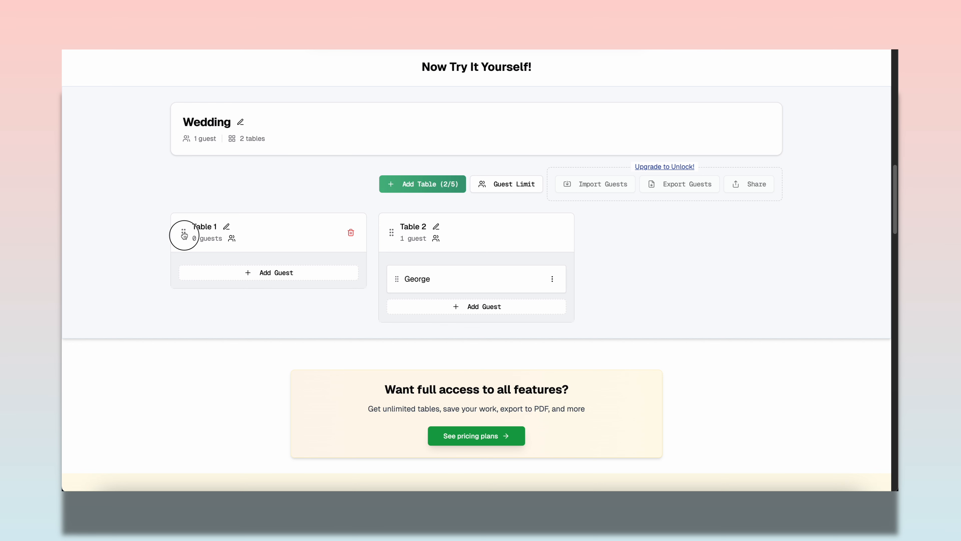
left_click_drag(184, 236, 406, 240)
left_click_drag(309, 271, 428, 263)
Add a second guest by name to Table 1 and move the Table 2 guest into Table 1 above them
left_click(265, 278)
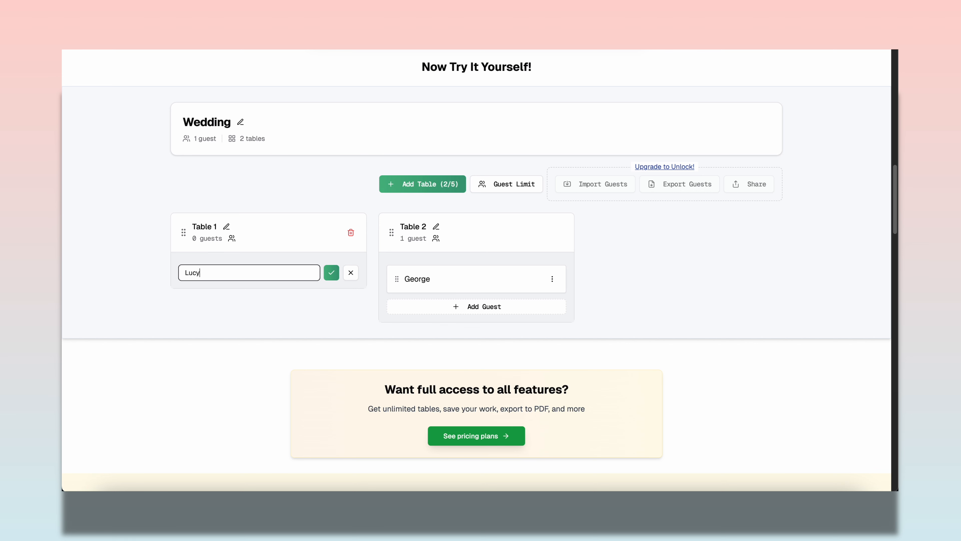
key("Return")
left_click_drag(470, 291, 293, 338)
Add three guests by name to the empty Table 2
left_click(433, 278)
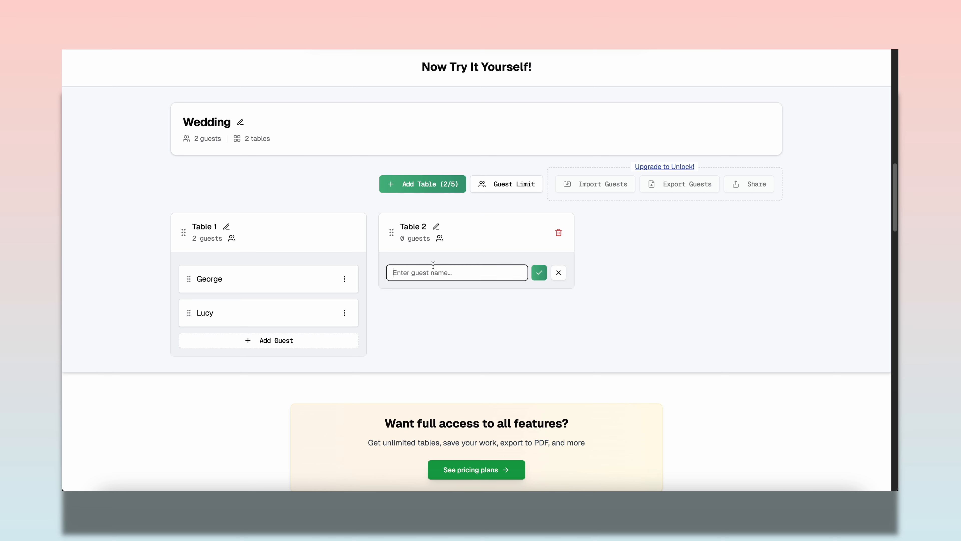
key("Return")
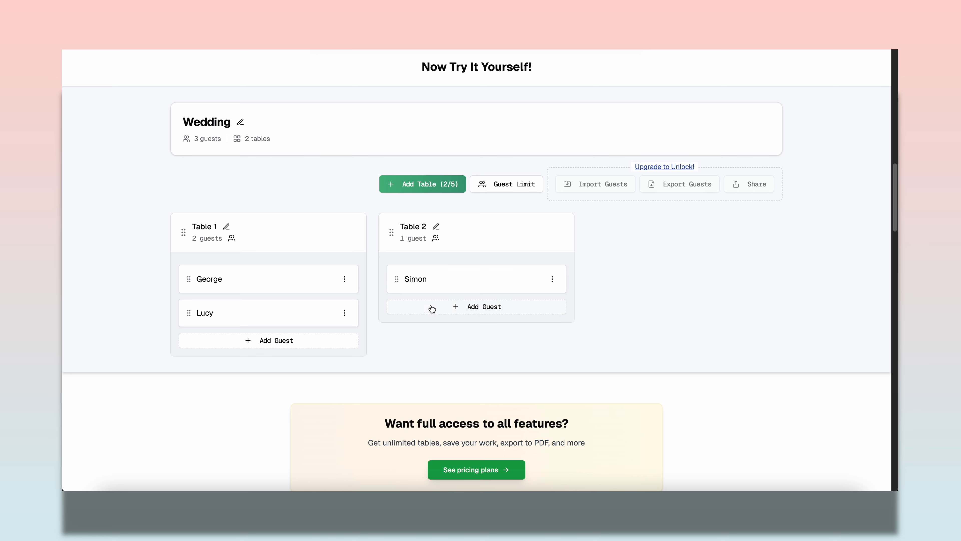
left_click(432, 307)
type("Joe")
key("Return")
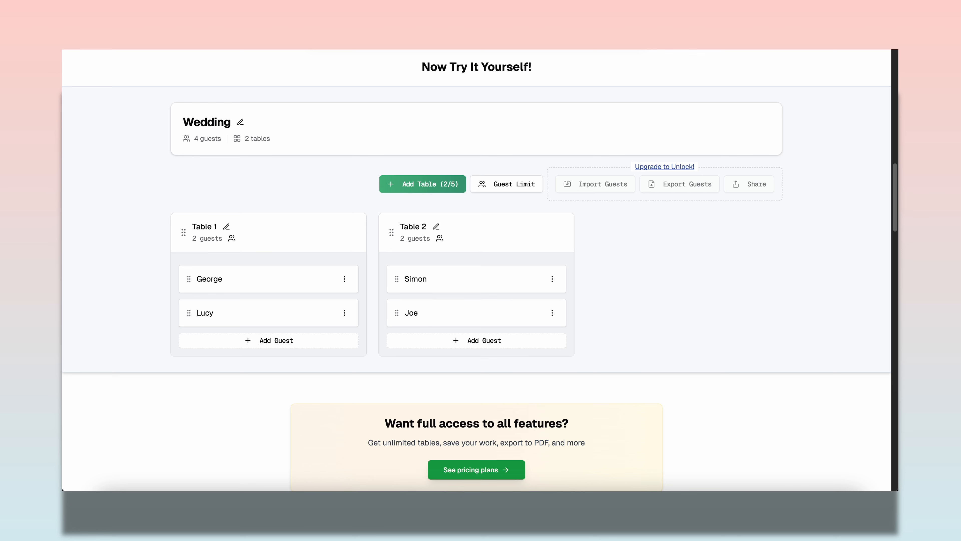
left_click(429, 343)
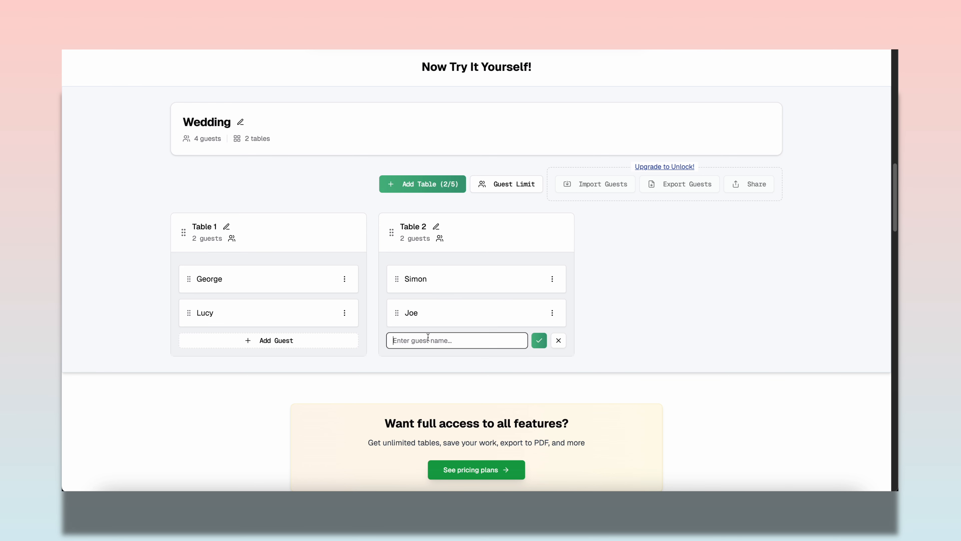
type("Gemma")
key("Return")
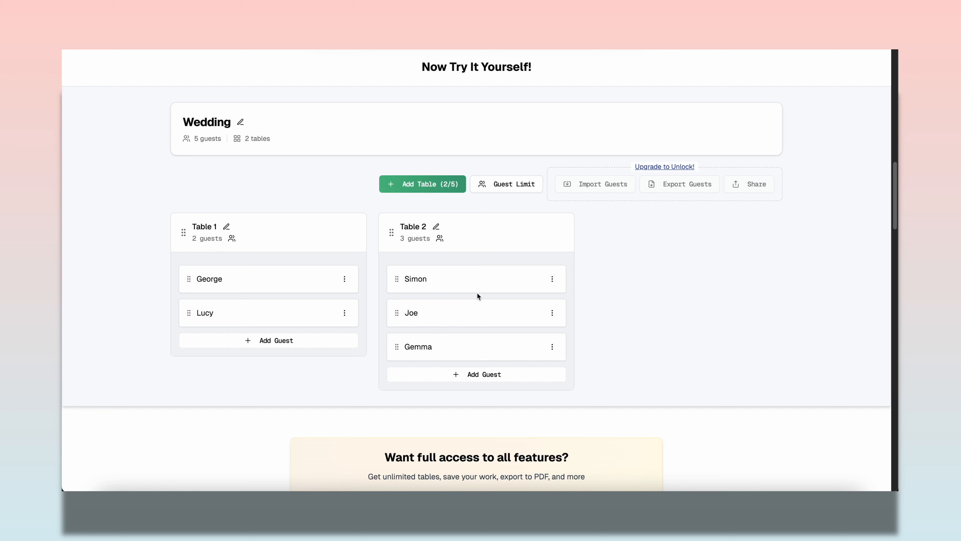
Add a third table and reorder the tables so the empty one comes last
left_click(411, 188)
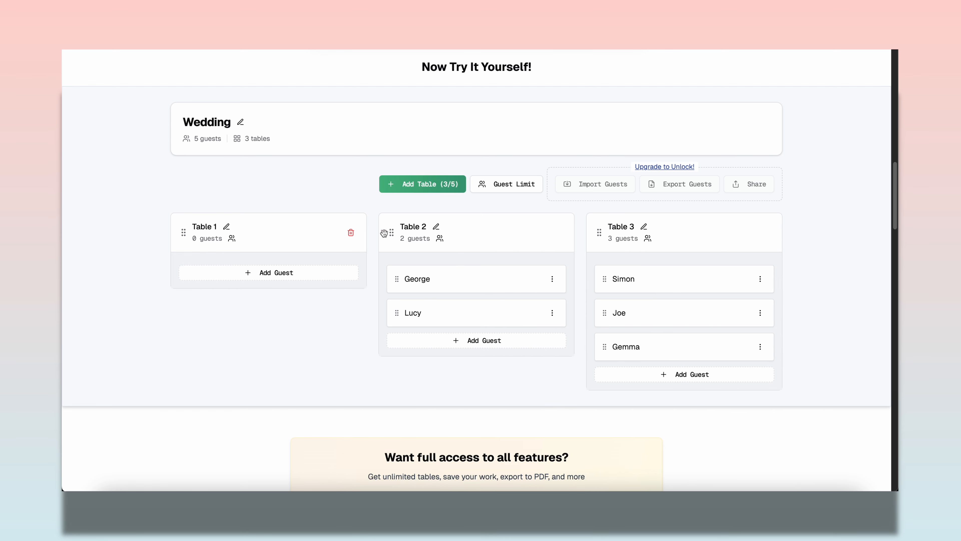
left_click_drag(520, 229, 306, 225)
left_click_drag(646, 235, 447, 231)
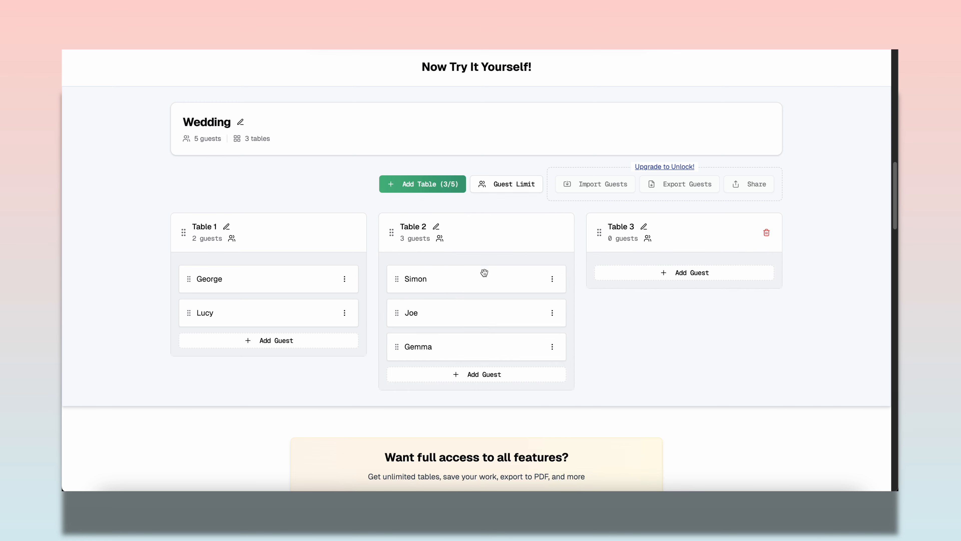
Seat Table 2's first guest in Table 1 and Table 1's two guests in Table 2, and place the four-guest table first
left_click_drag(466, 279, 432, 271)
left_click_drag(324, 318, 454, 276)
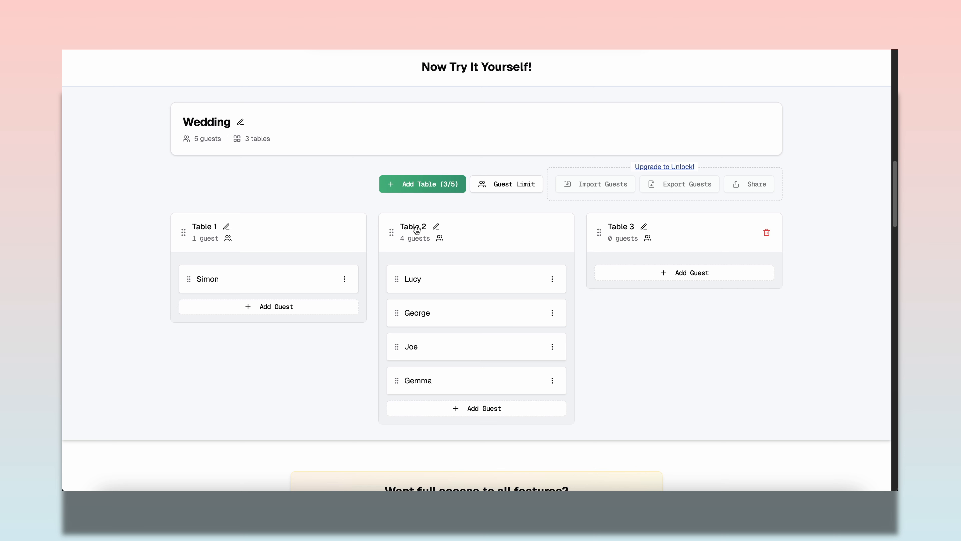
left_click_drag(475, 311, 473, 275)
left_click_drag(496, 231, 288, 257)
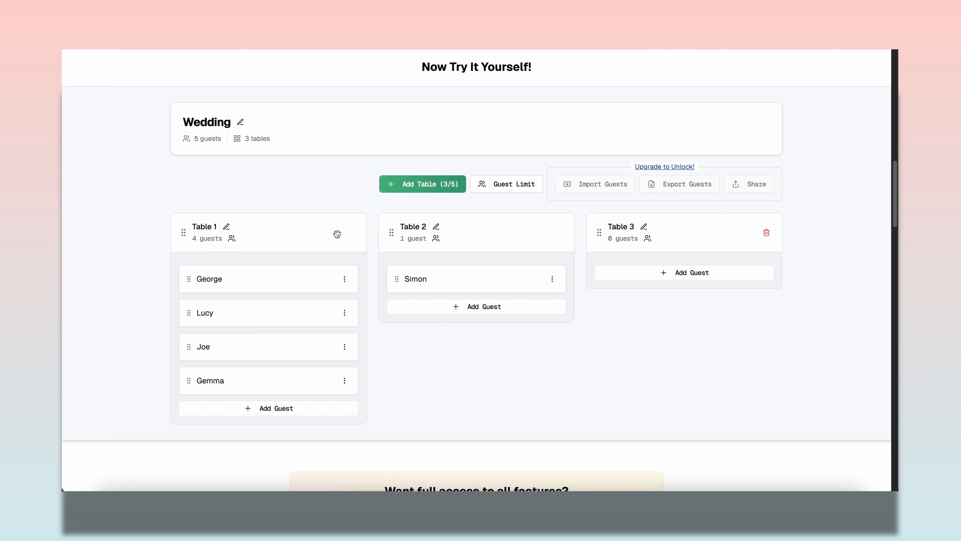
Rename the one-guest table as Brazil and move the empty table ahead of it
left_click(436, 227)
type("Brazil")
key("Return")
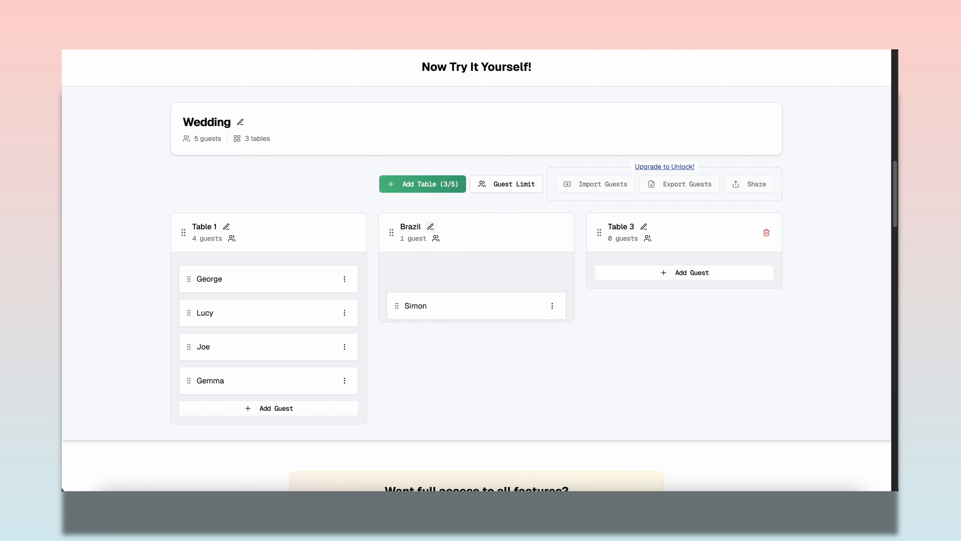
left_click_drag(709, 232, 514, 236)
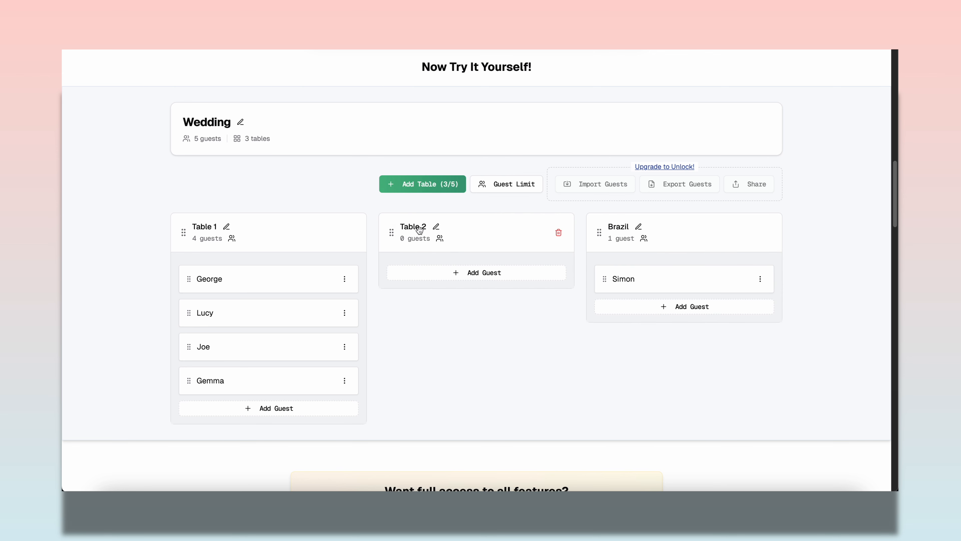
Add a fourth table at the end of the plan and move the Brazil table to the first position
scroll(626, 232, "down", 2)
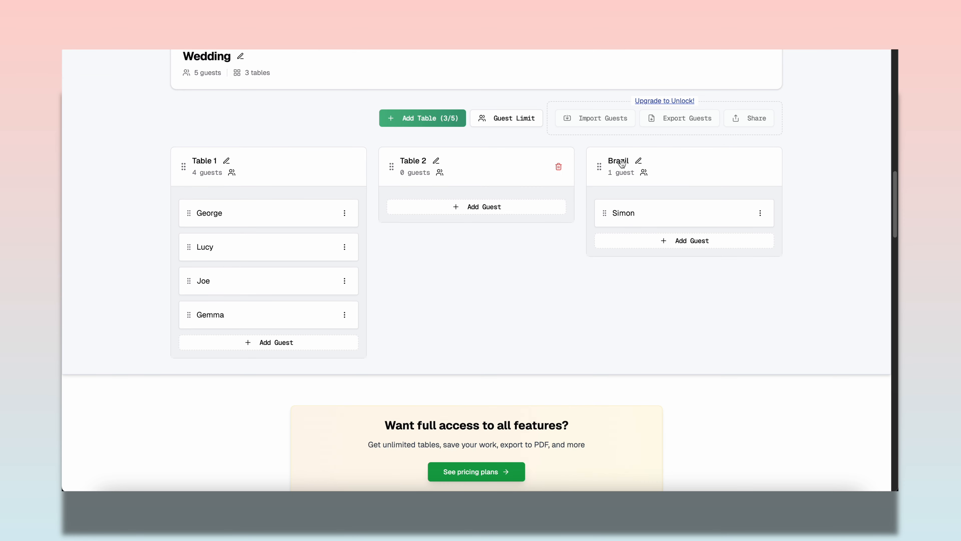
left_click(421, 124)
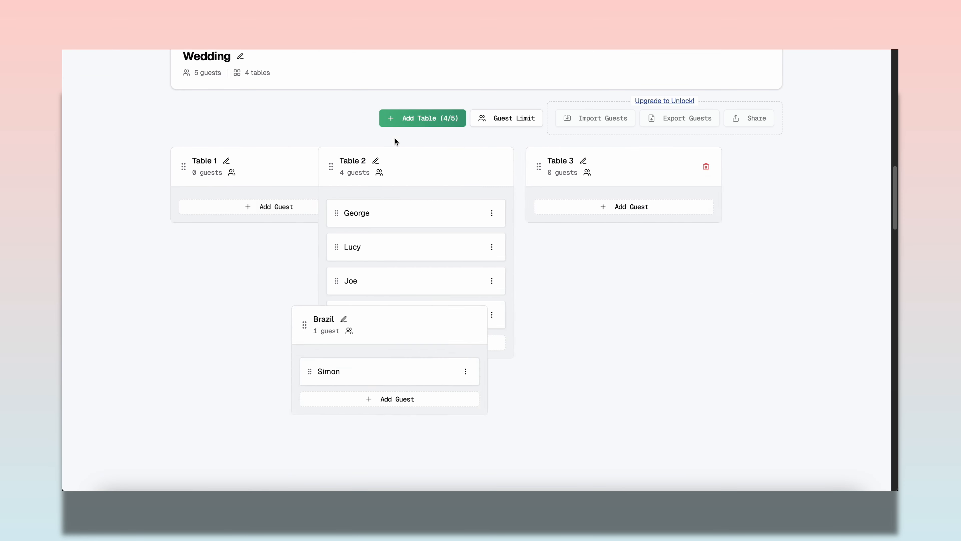
left_click_drag(285, 171, 299, 416)
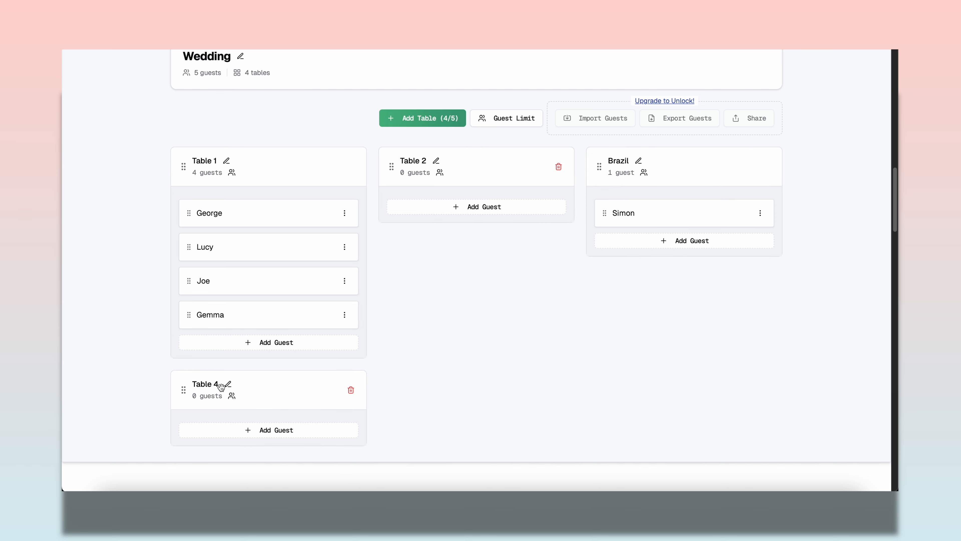
left_click_drag(695, 170, 260, 178)
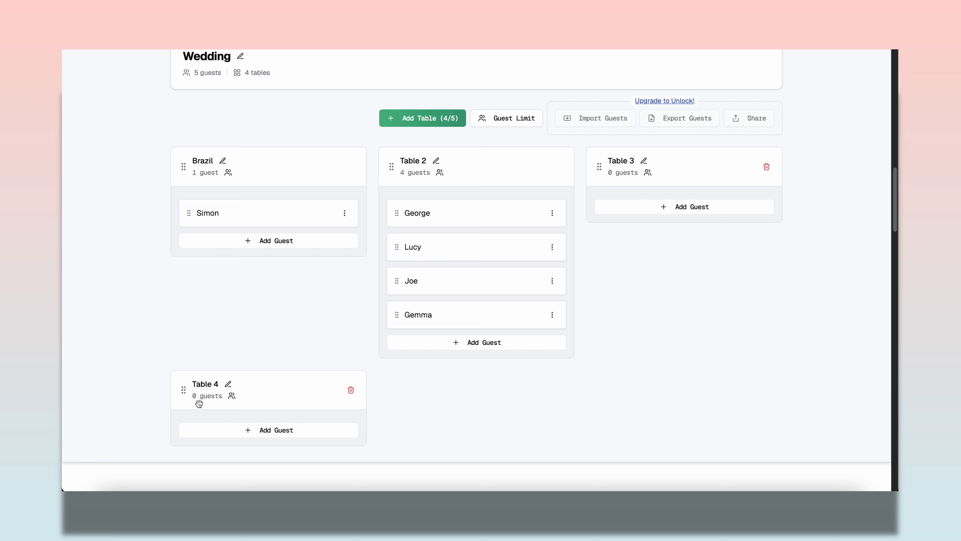
Clear the custom name of the Brazil table and save it with its default name
left_click(223, 161)
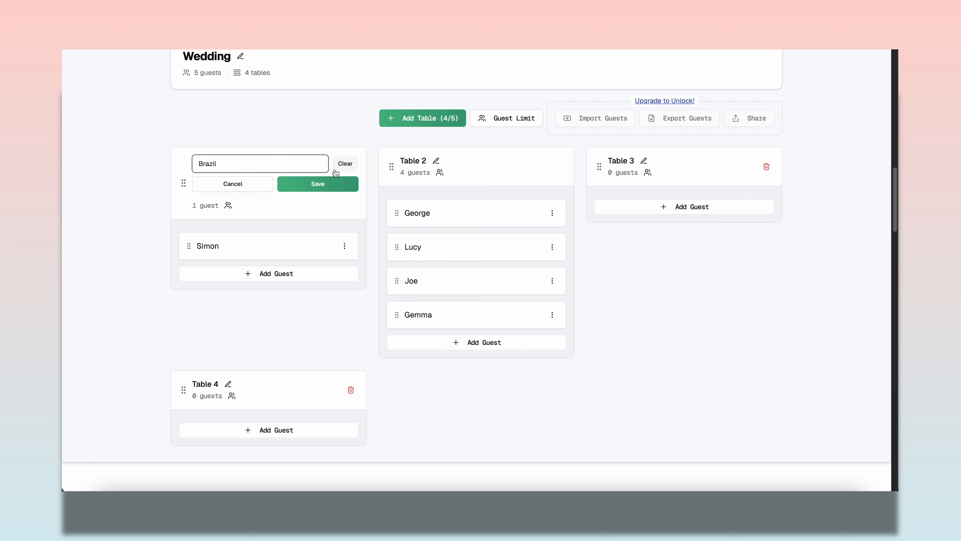
left_click(345, 166)
left_click(318, 185)
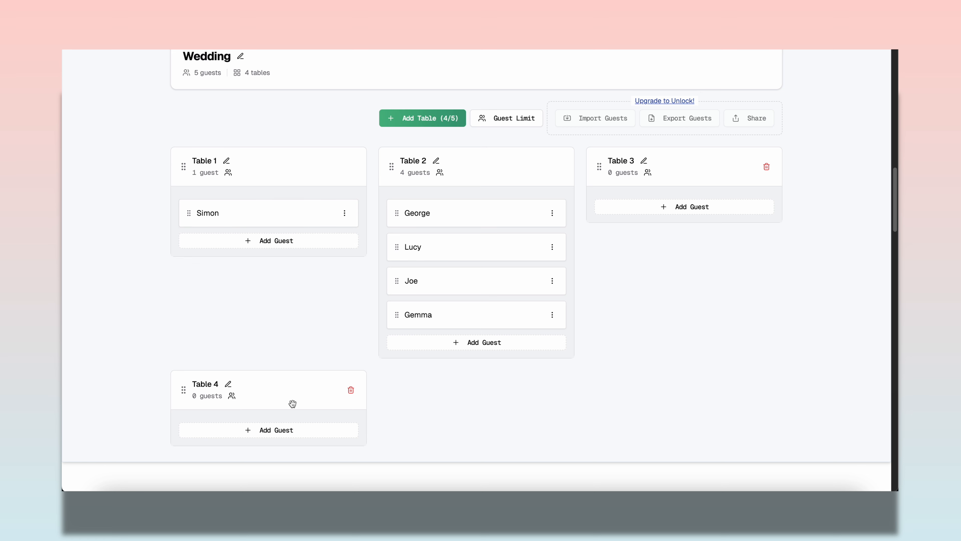
Reorder the tables so the four-guest one is first and an empty one second, and move the first table's last guest to the second
left_click_drag(282, 389, 267, 228)
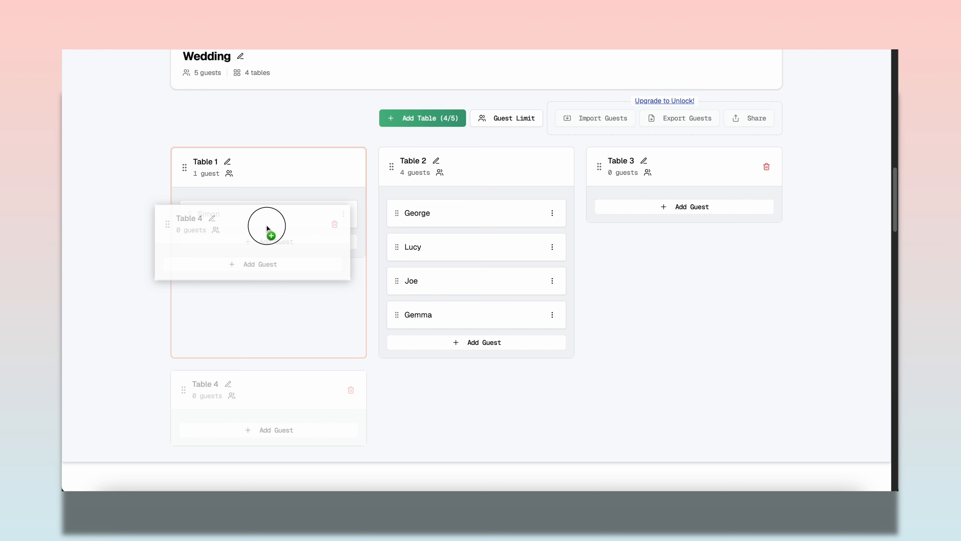
left_click_drag(267, 229, 267, 227)
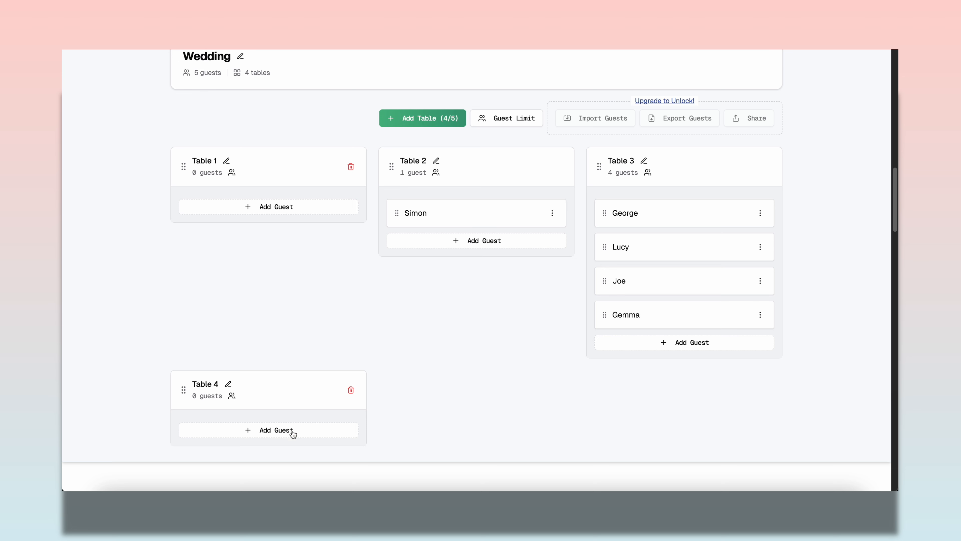
left_click_drag(667, 219, 702, 209)
left_click_drag(701, 166, 290, 180)
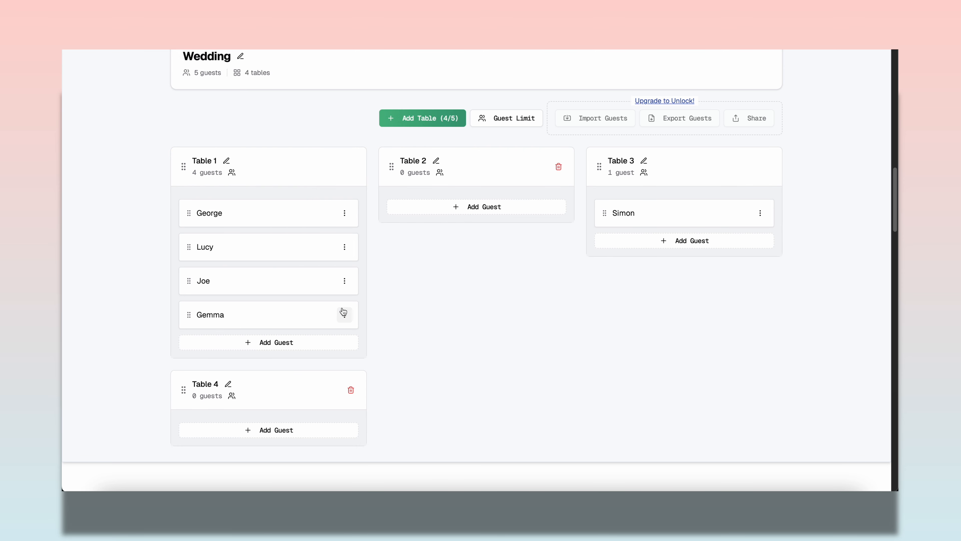
left_click_drag(273, 313, 462, 211)
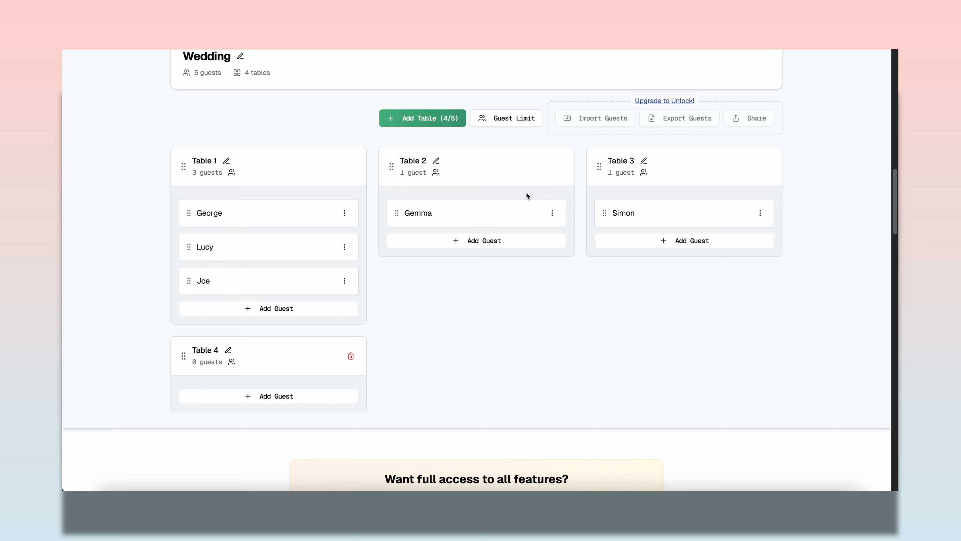
Set the guest limit per table to 10 for the whole event
left_click(511, 124)
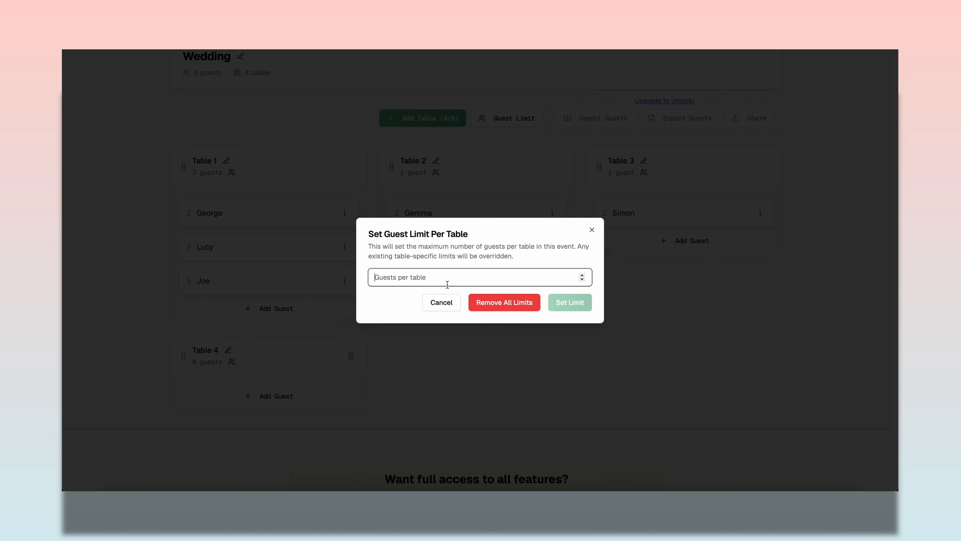
type("10")
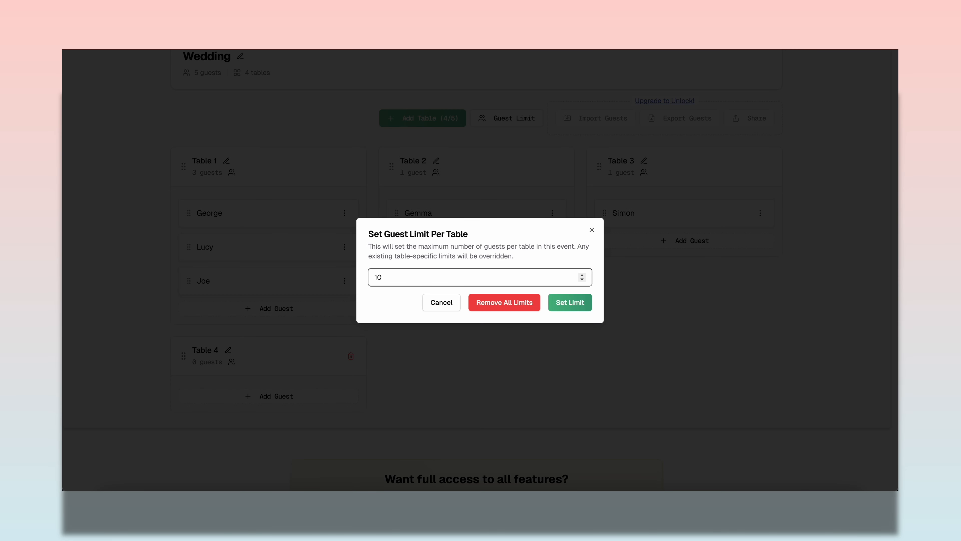
left_click(579, 302)
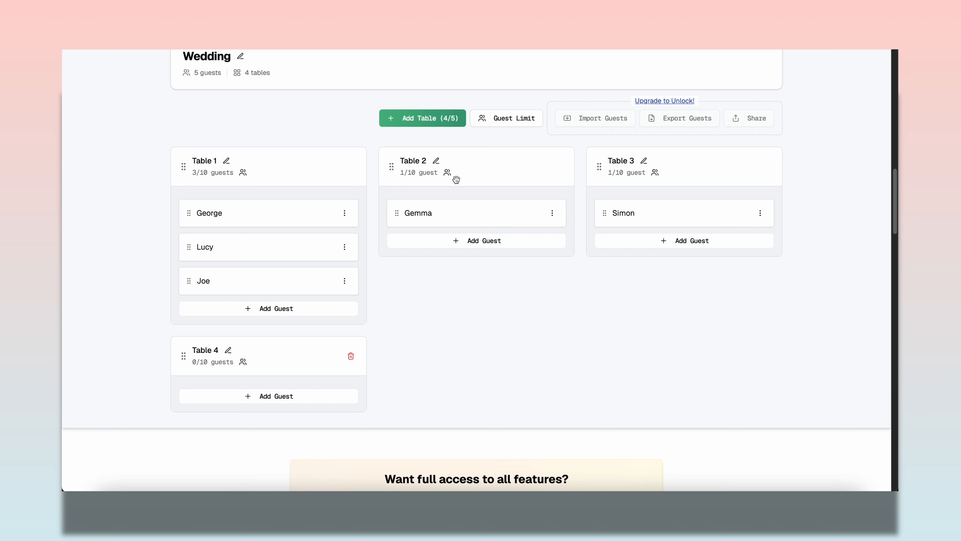
Set the guest limit per table to 2 for the whole event
left_click(504, 131)
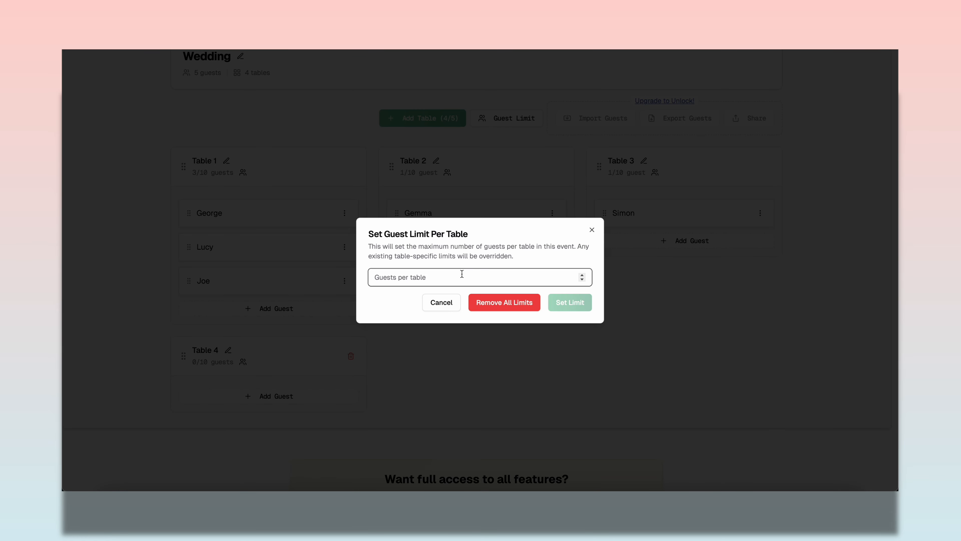
type("2")
left_click(583, 306)
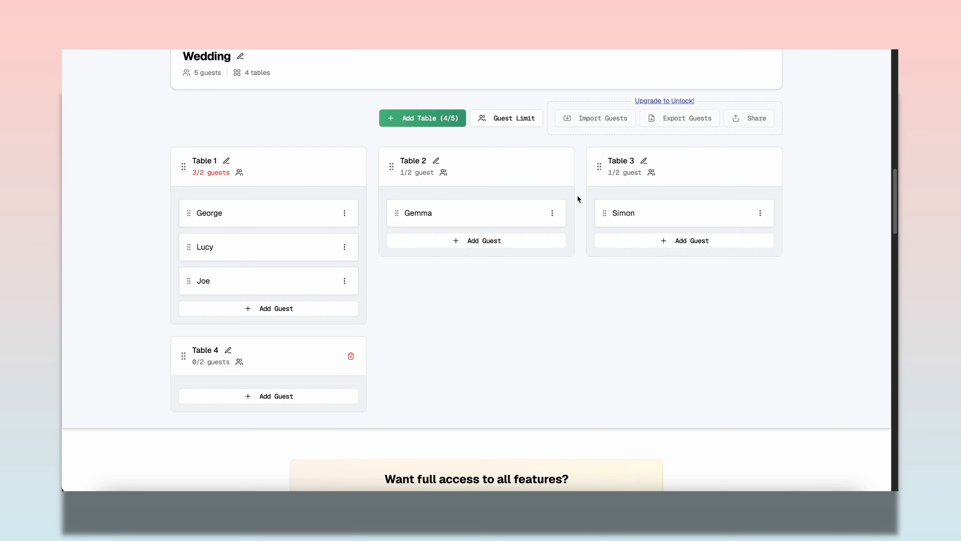
Move Table 3's guest to the top of Table 2, over to Table 1, and back to the top of Table 2
left_click_drag(659, 212, 456, 204)
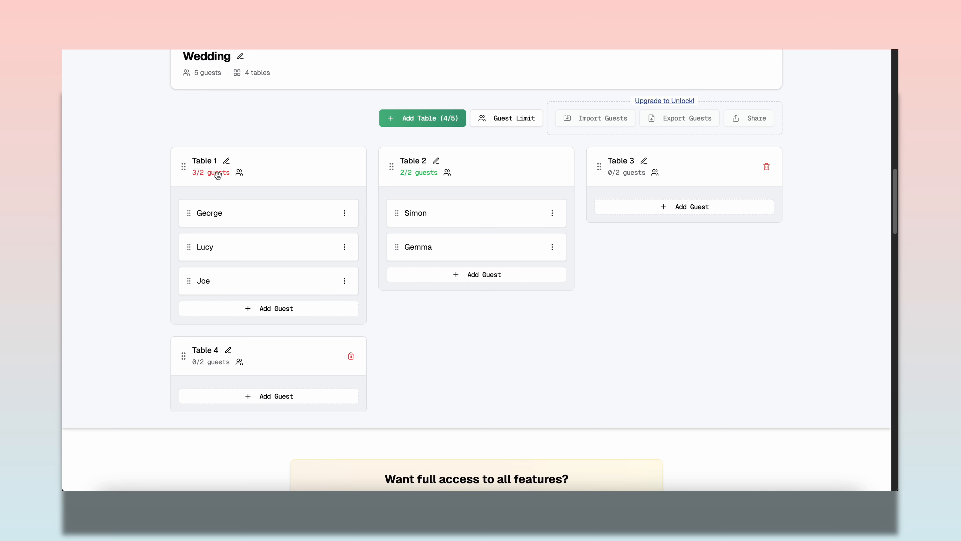
left_click_drag(479, 210, 239, 171)
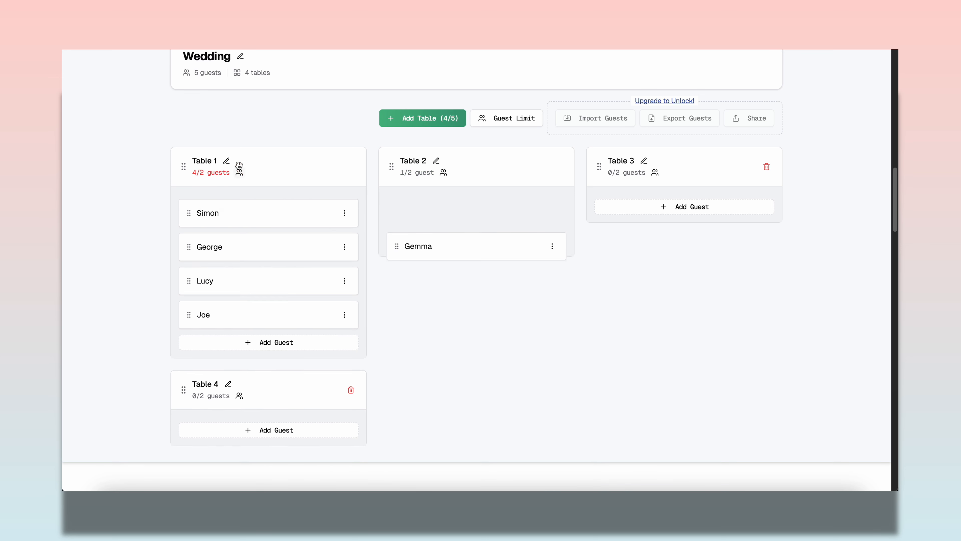
left_click_drag(236, 206, 429, 200)
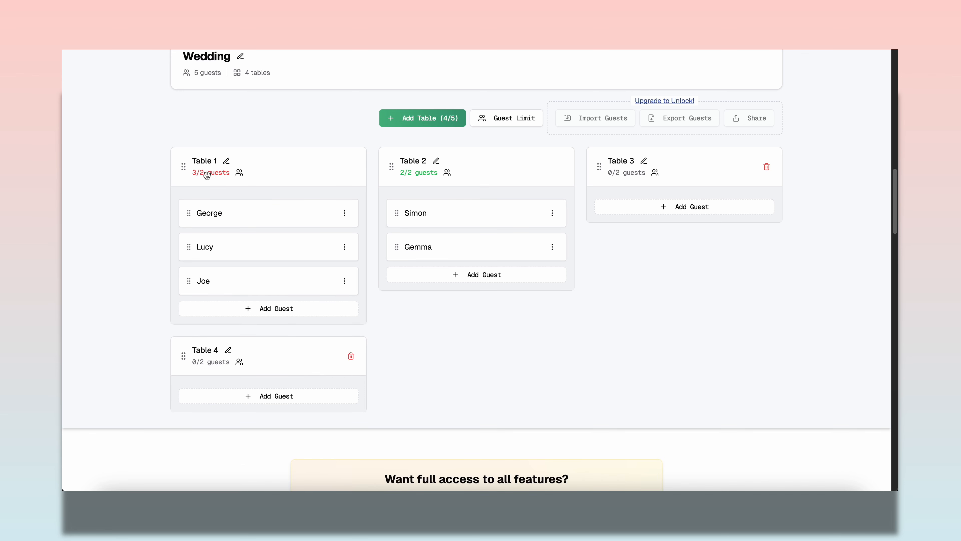
Set a table-specific guest limit of 3 for Table 1
left_click(239, 174)
type("3")
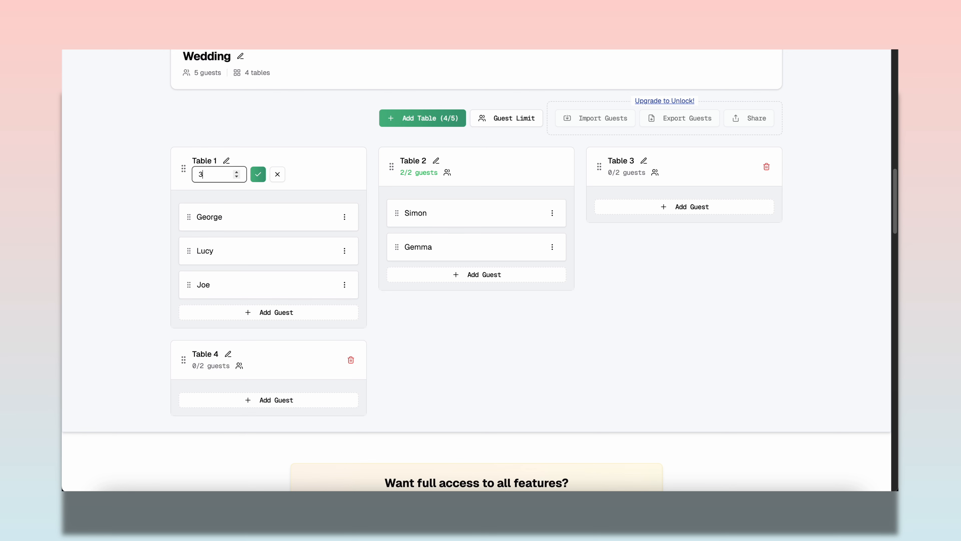
left_click(258, 174)
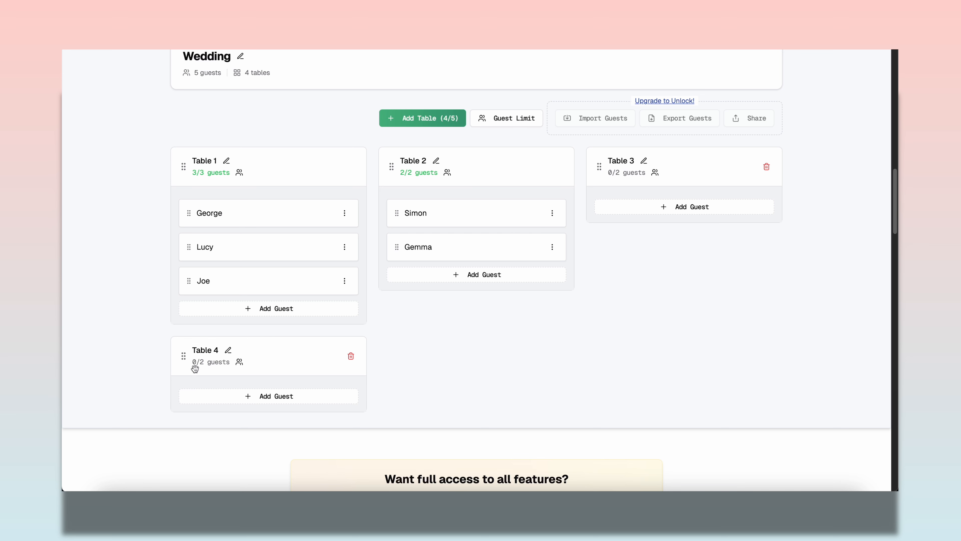
left_click_drag(267, 185, 517, 180)
left_click_drag(268, 174, 448, 182)
left_click_drag(303, 218, 416, 209)
left_click_drag(302, 196, 270, 230)
Add an extra "e" to the end of the first guest's name in Table 1 and save it
scroll(268, 227, "up", 1)
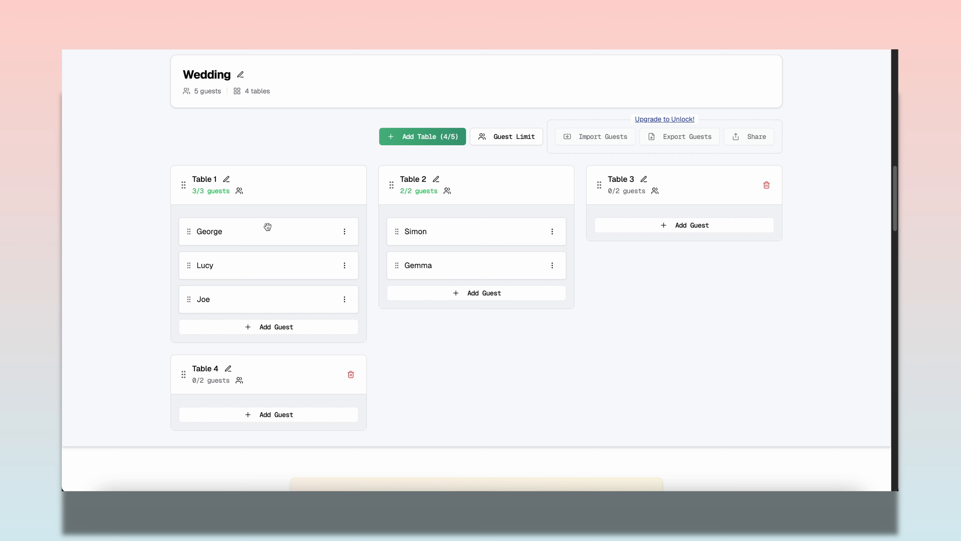
left_click(345, 232)
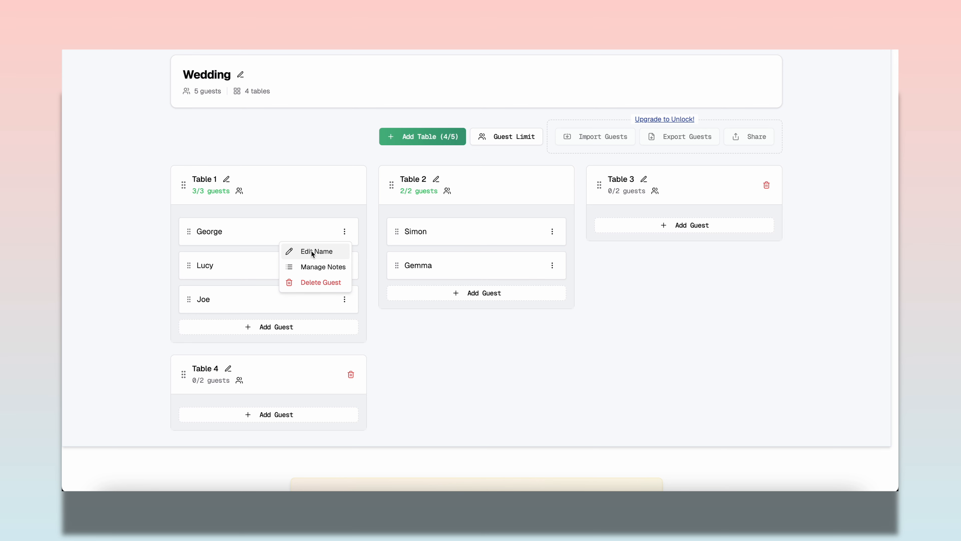
left_click(312, 251)
left_click(253, 231)
type("e")
left_click(325, 236)
Remove the extra "e" from the name of Table 1's first guest and save it
left_click(350, 233)
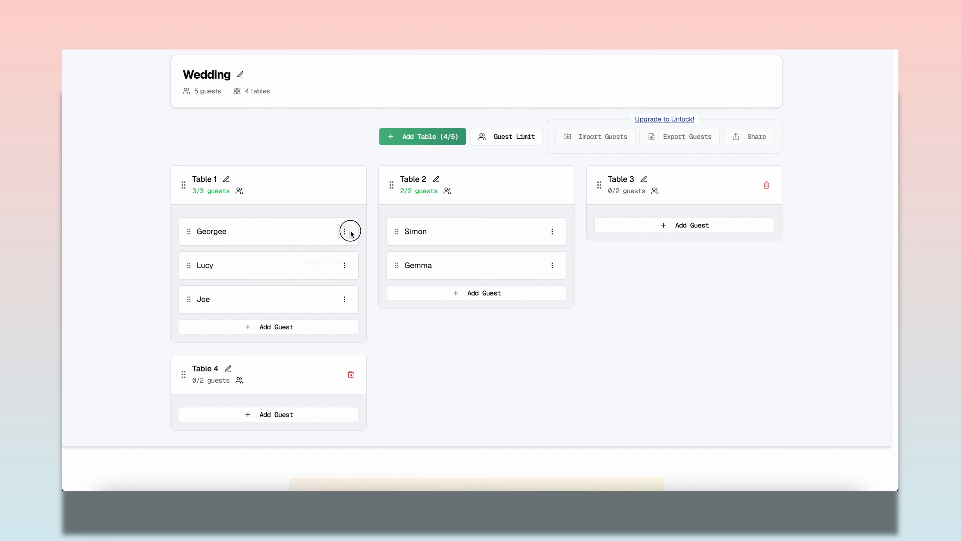
left_click(334, 251)
left_click(261, 233)
key("BackSpace")
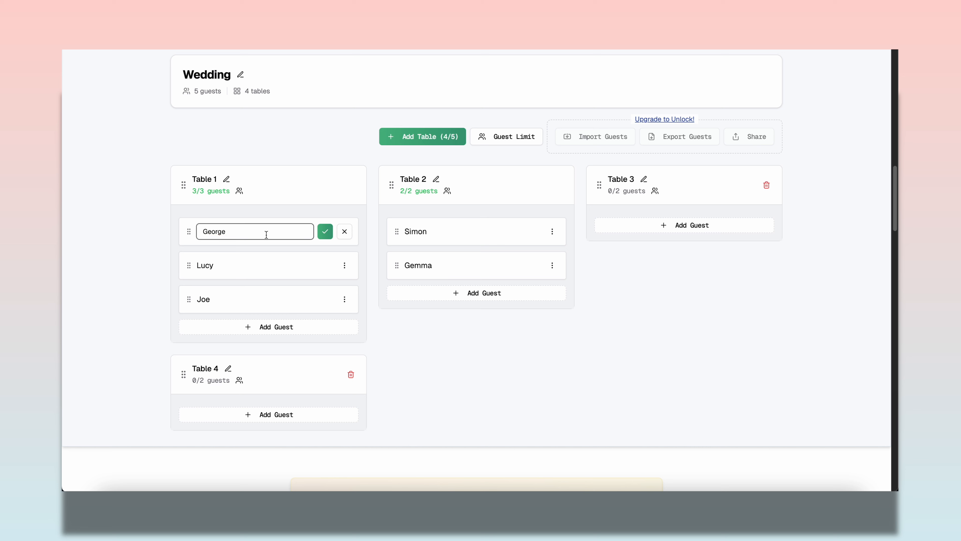
left_click(325, 231)
left_click(345, 235)
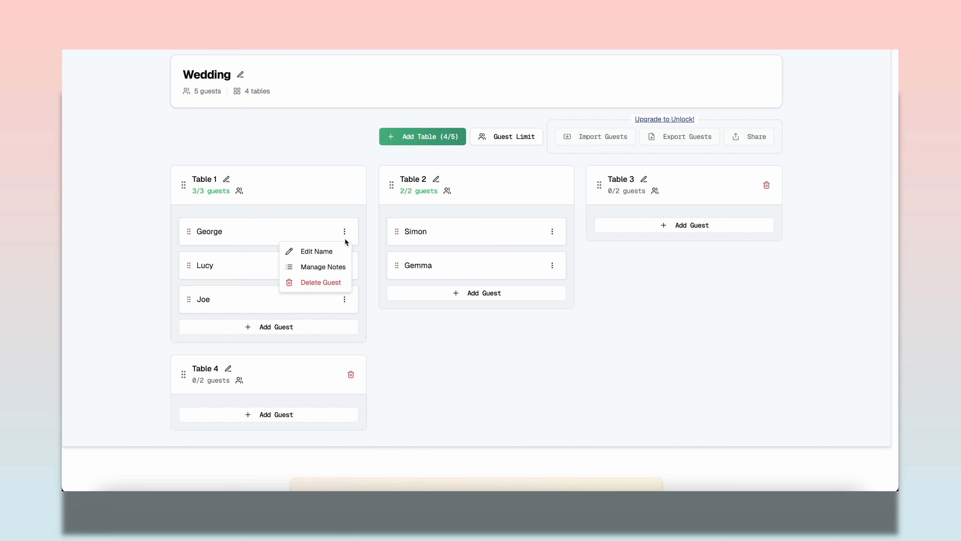
left_click(344, 236)
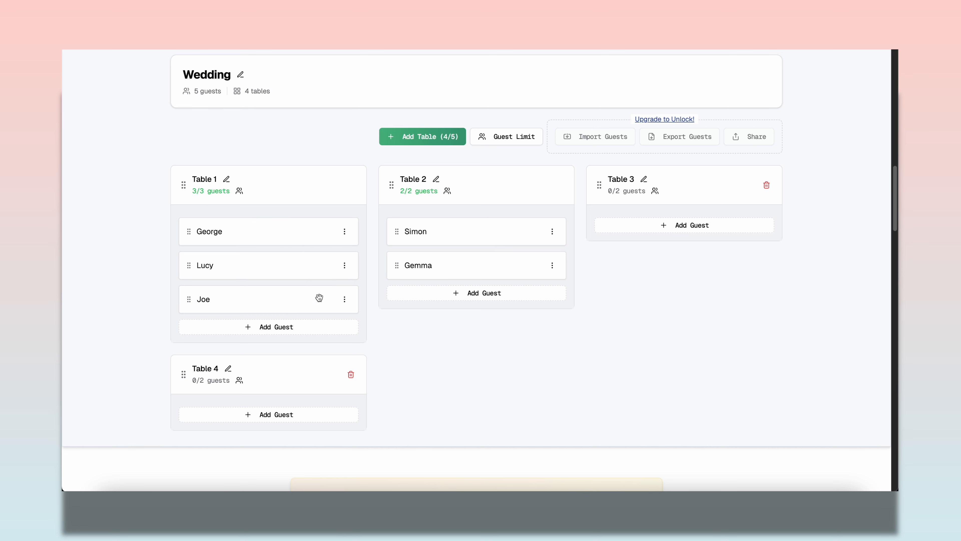
Delete the second guest of Table 2 and add a guest with the same name back to that table
left_click(552, 267)
left_click(537, 316)
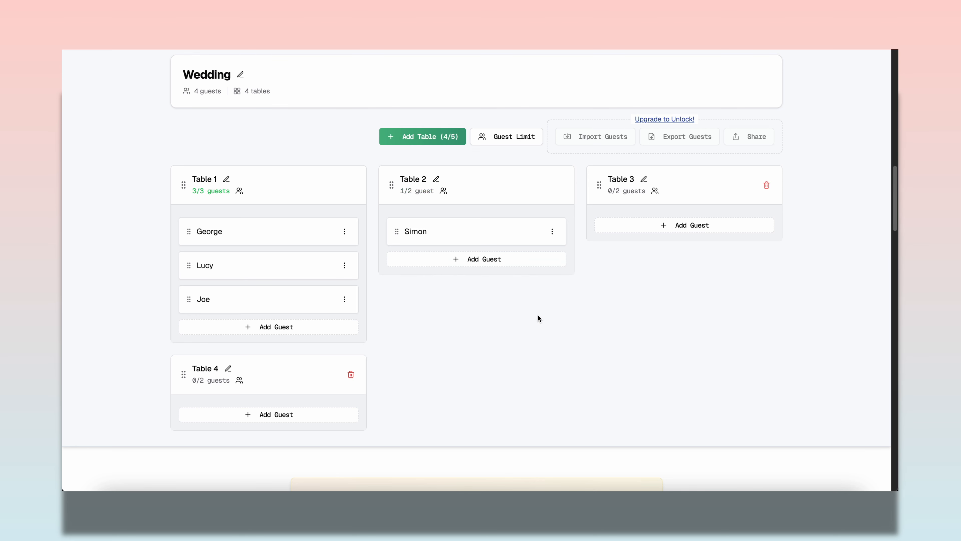
left_click(458, 260)
type("Gemma")
key("Return")
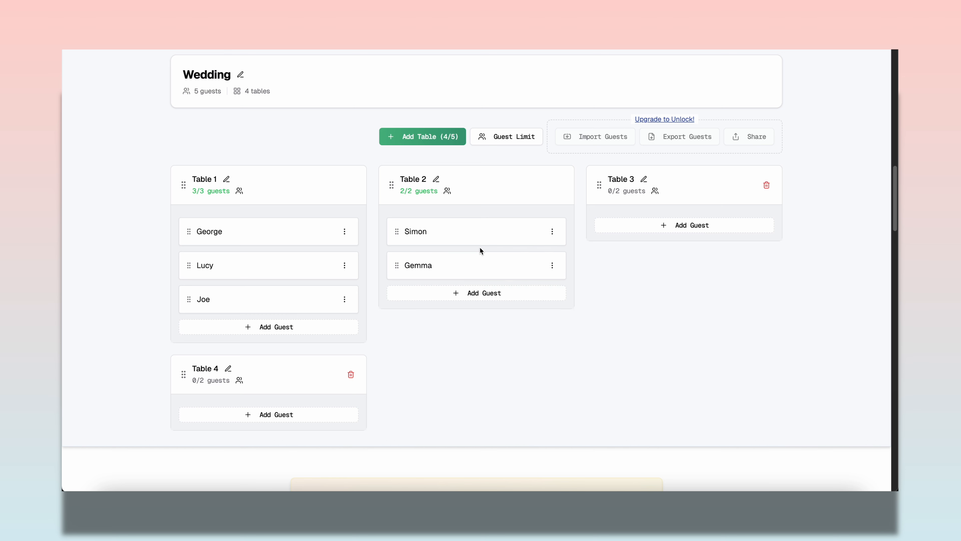
Open the notes of Table 1's first guest for adding a note
left_click(345, 231)
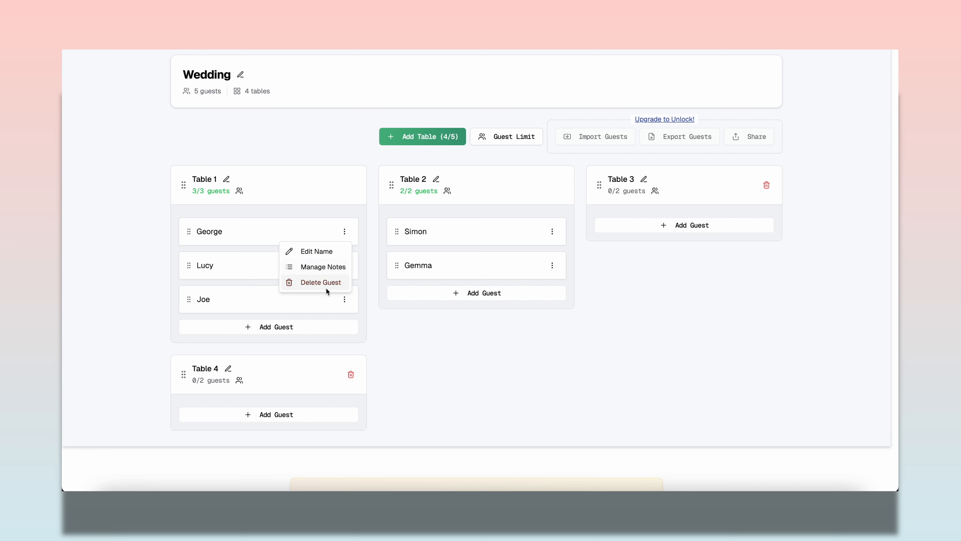
left_click(316, 267)
left_click(274, 280)
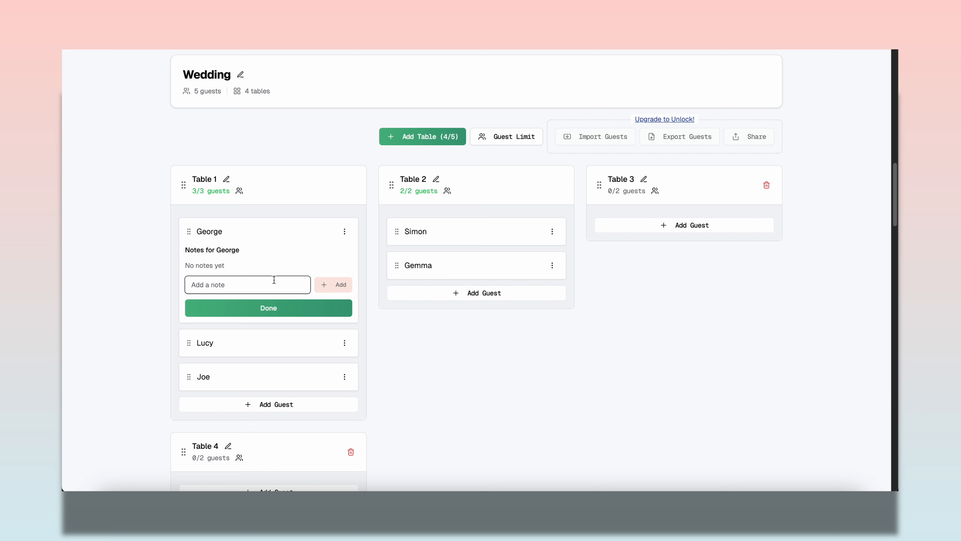